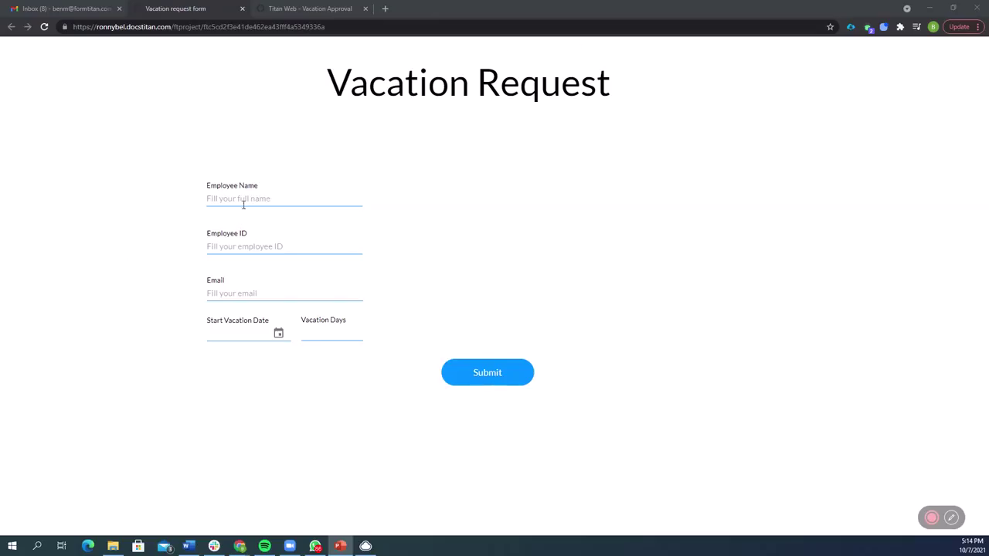
- Enter the employee's name, ID and e-mail, start date 10/08/2021 and 5 vacation days, then submit
left_click(246, 199)
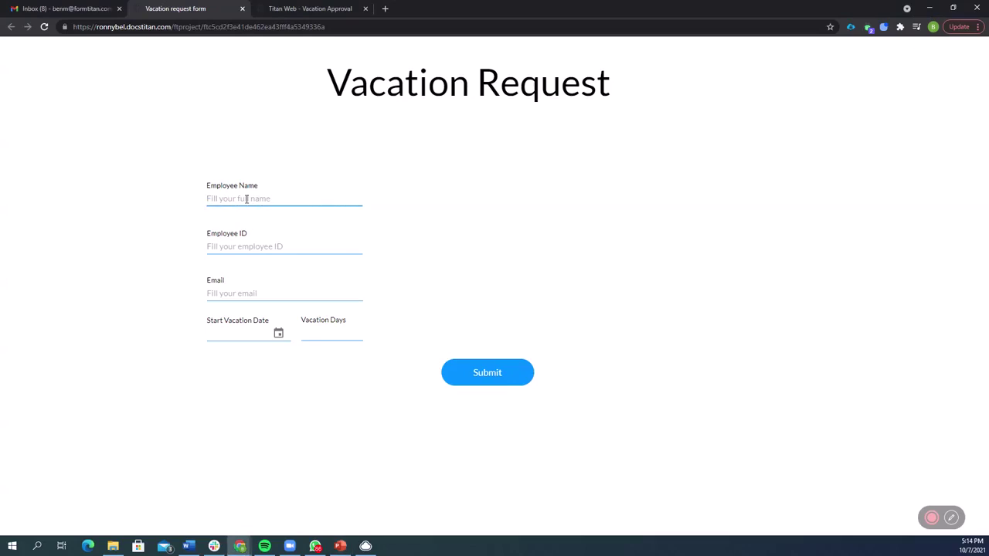
type("Bill Gates")
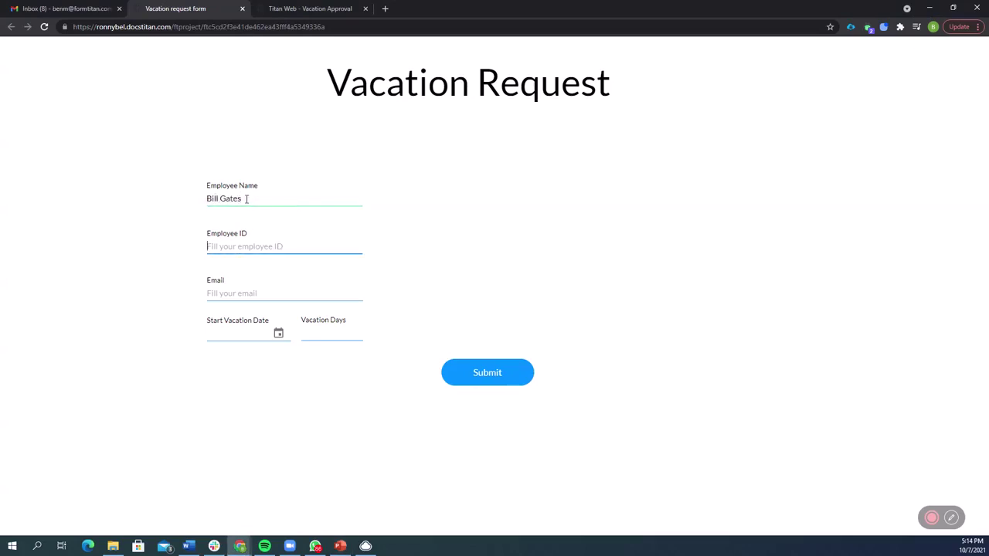
type("424242")
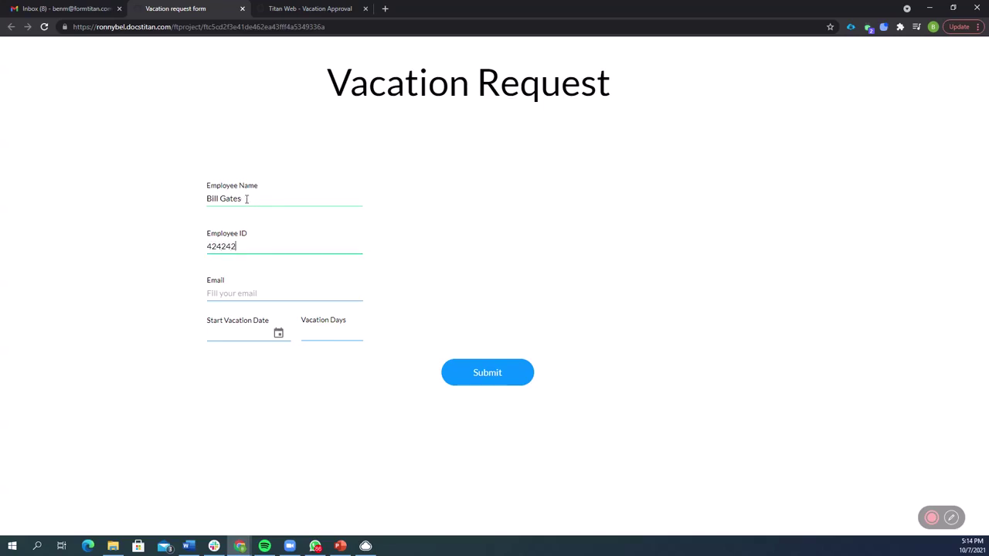
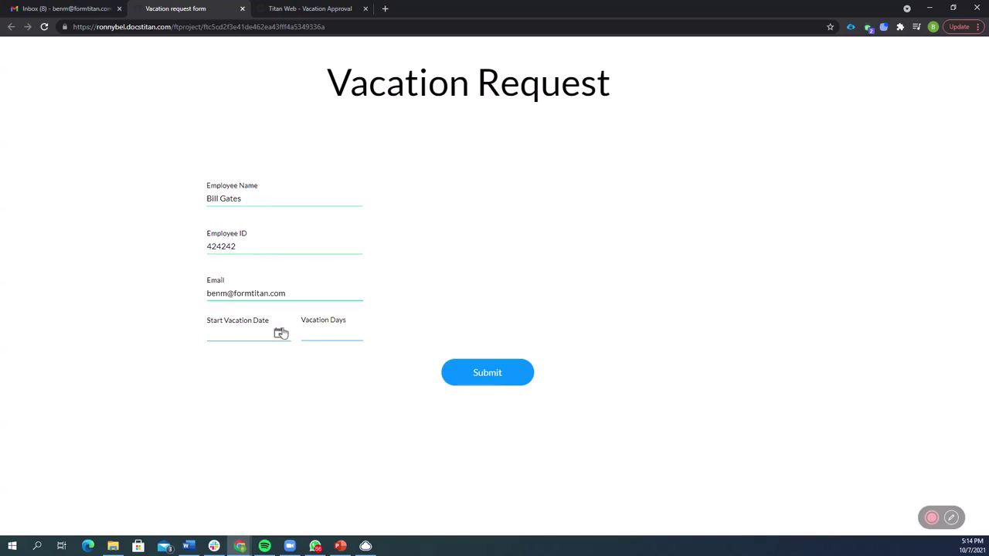
left_click(279, 333)
left_click(534, 295)
left_click(334, 339)
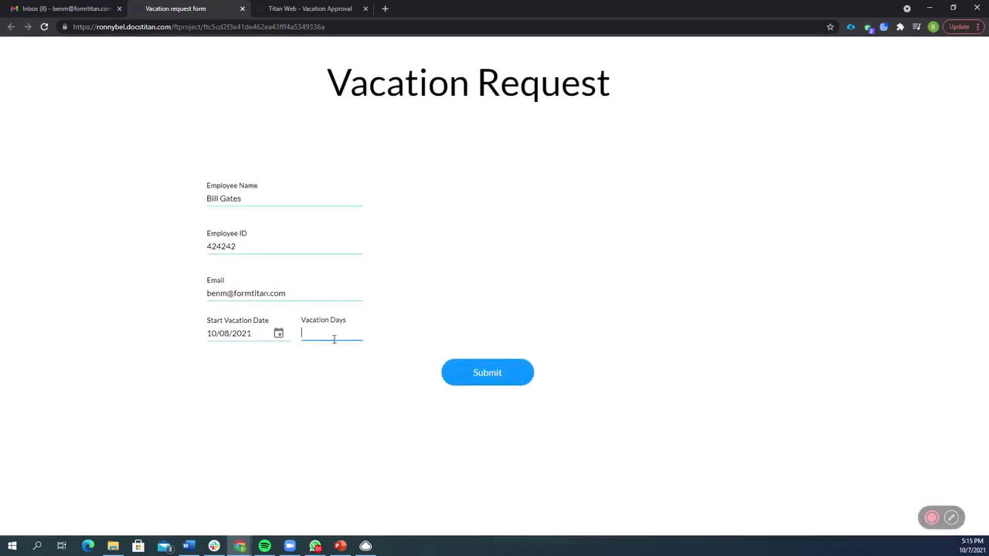
type("5")
left_click(454, 376)
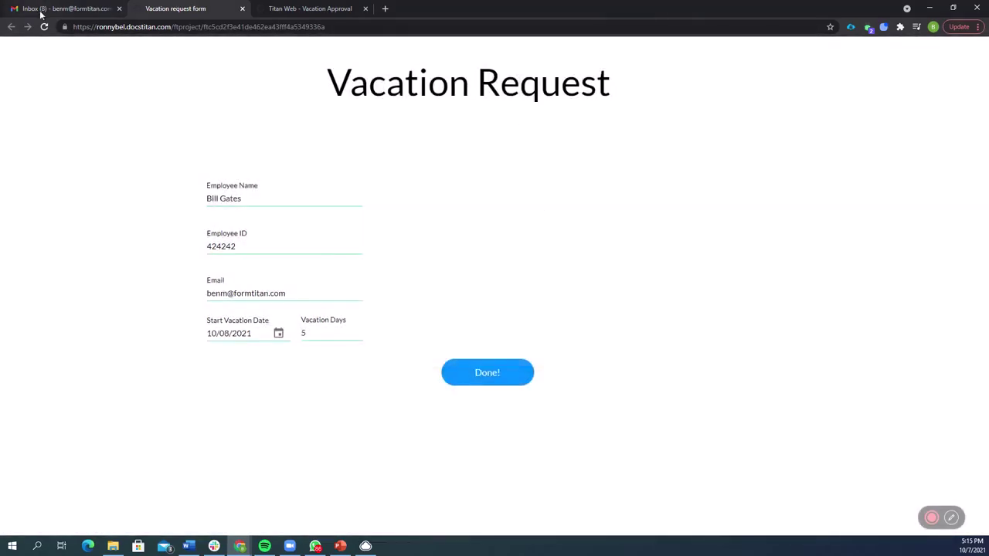
- Open the Request Approved email in Gmail and expand its full message text
left_click(42, 13)
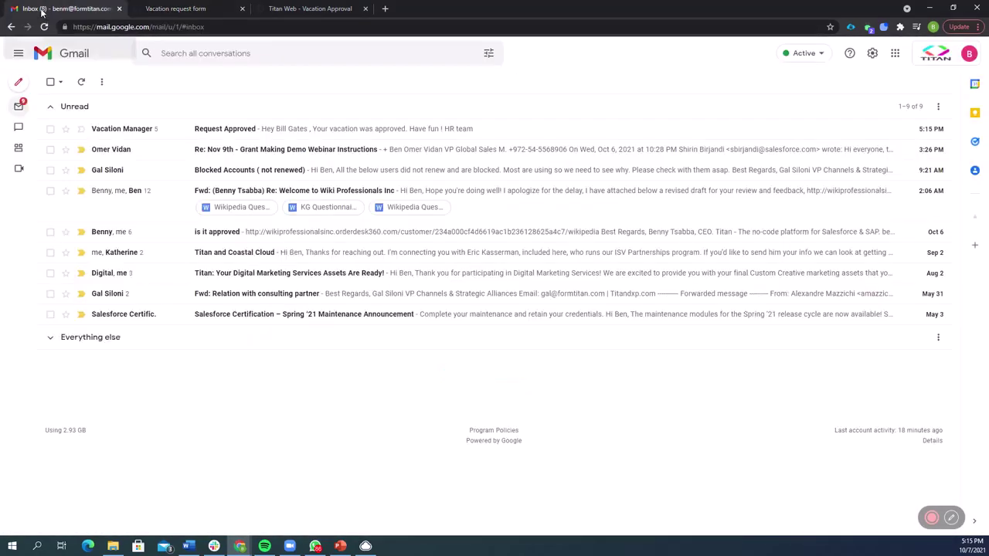
left_click(313, 133)
left_click(80, 263)
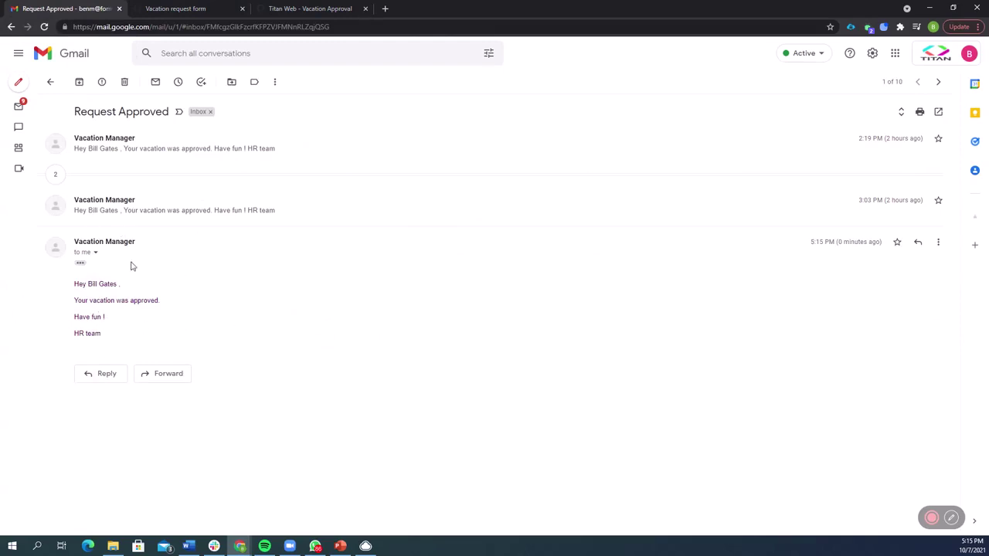
left_click(276, 9)
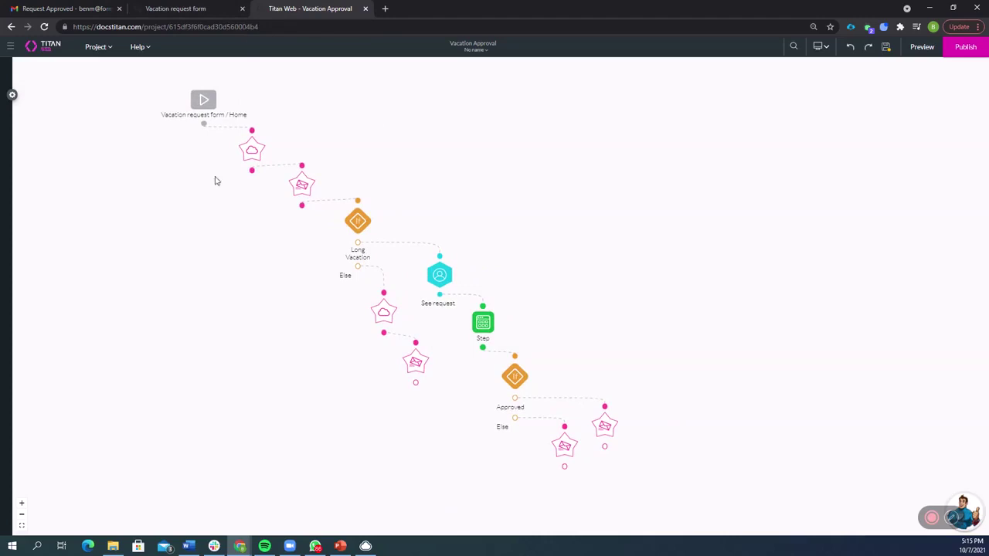
- Zoom and pan the Vacation Approval flow from the form trigger to the Long Vacation condition
scroll(212, 221, "up", 3)
left_click_drag(212, 206, 345, 459)
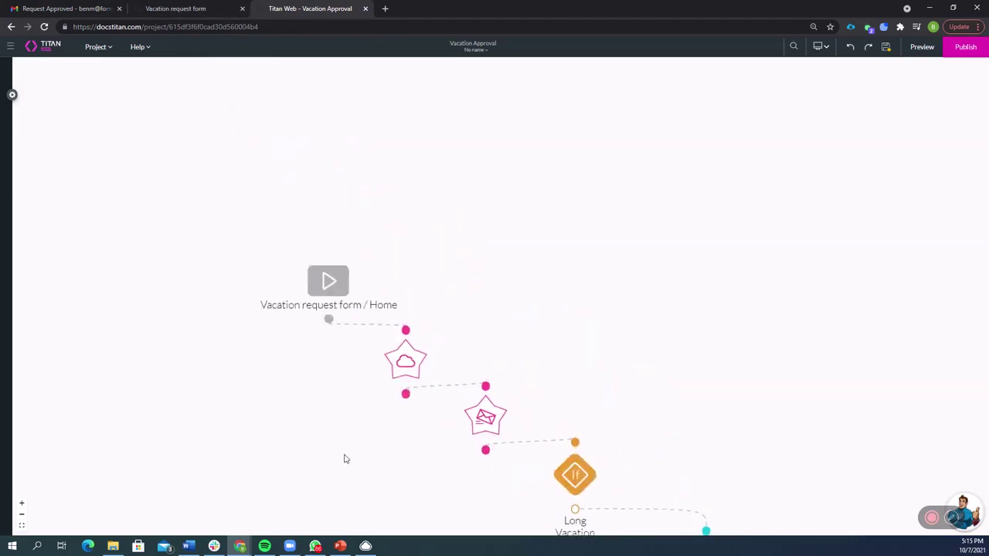
left_click_drag(484, 245, 523, 221)
mouse_move(438, 352)
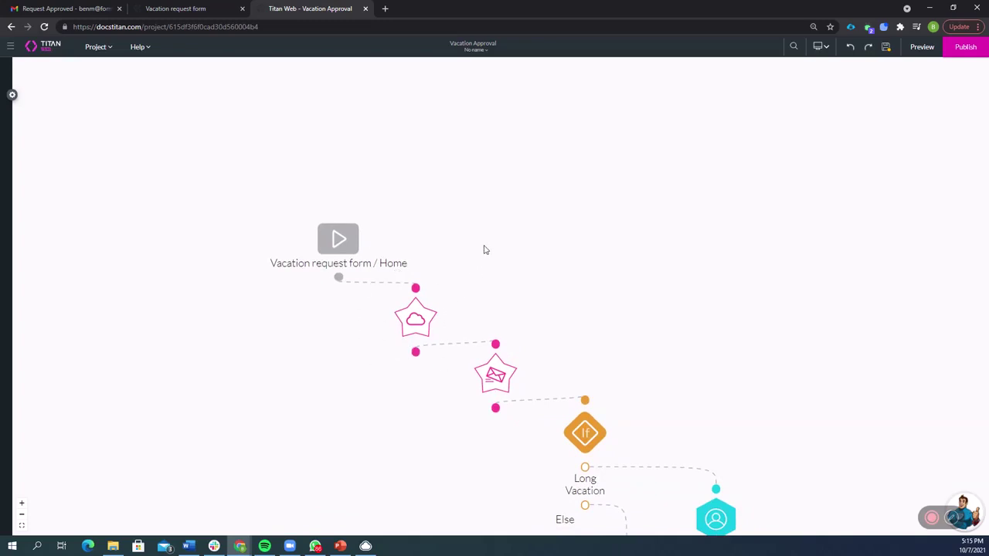
left_click_drag(541, 298, 476, 208)
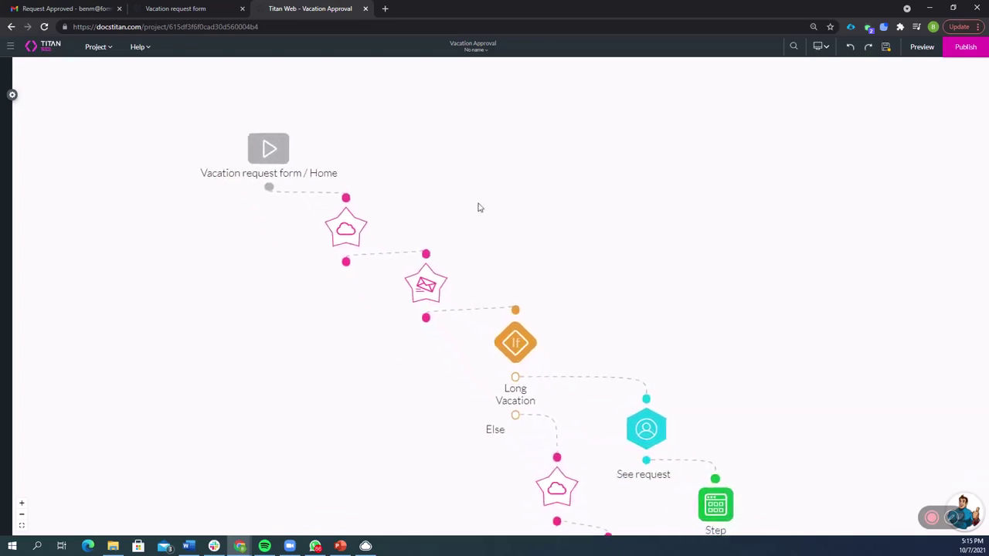
mouse_move(398, 285)
left_click_drag(541, 258, 479, 192)
mouse_move(468, 242)
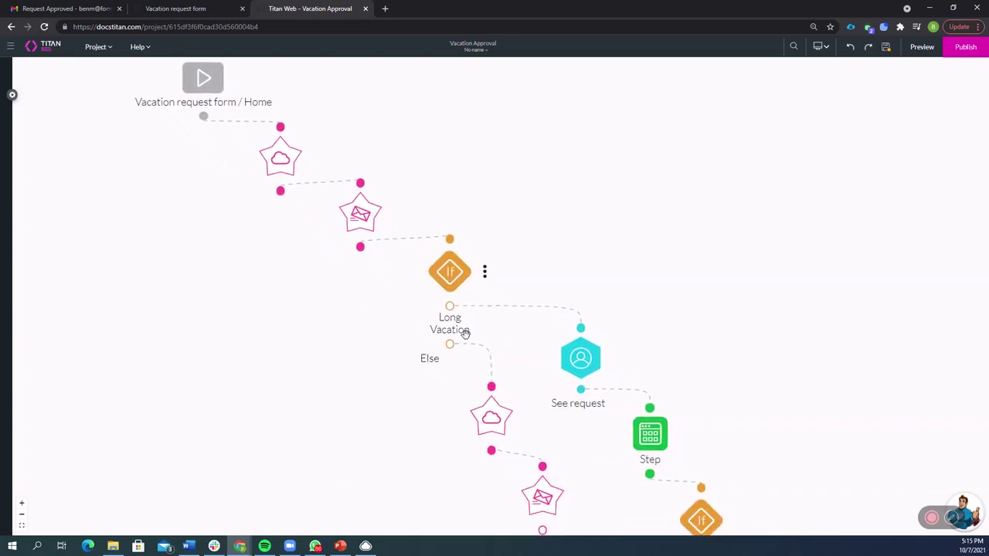
left_click_drag(713, 355, 808, 391)
left_click(199, 7)
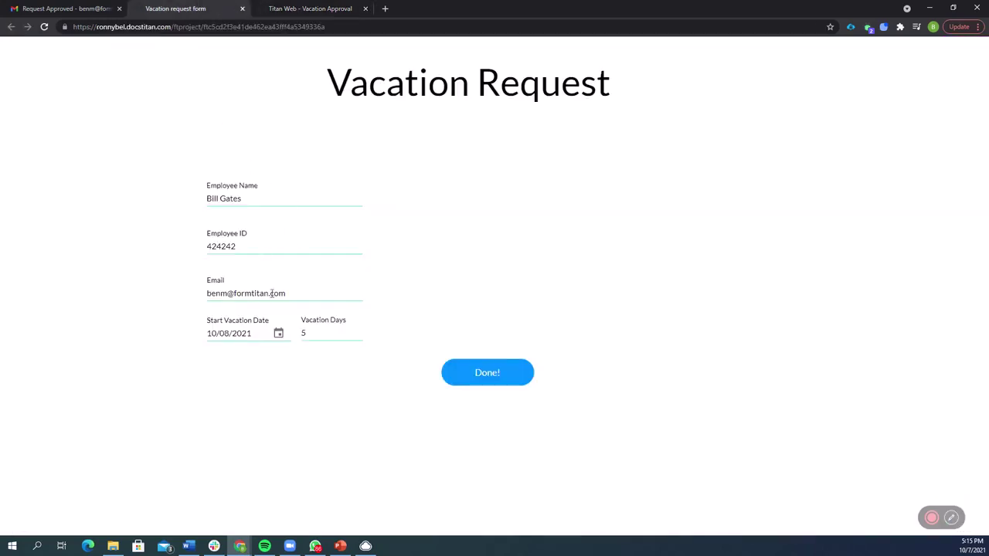
- Change Vacation Days from 5 to 12 and resubmit the vacation request
double_click(303, 333)
type("12")
left_click(472, 372)
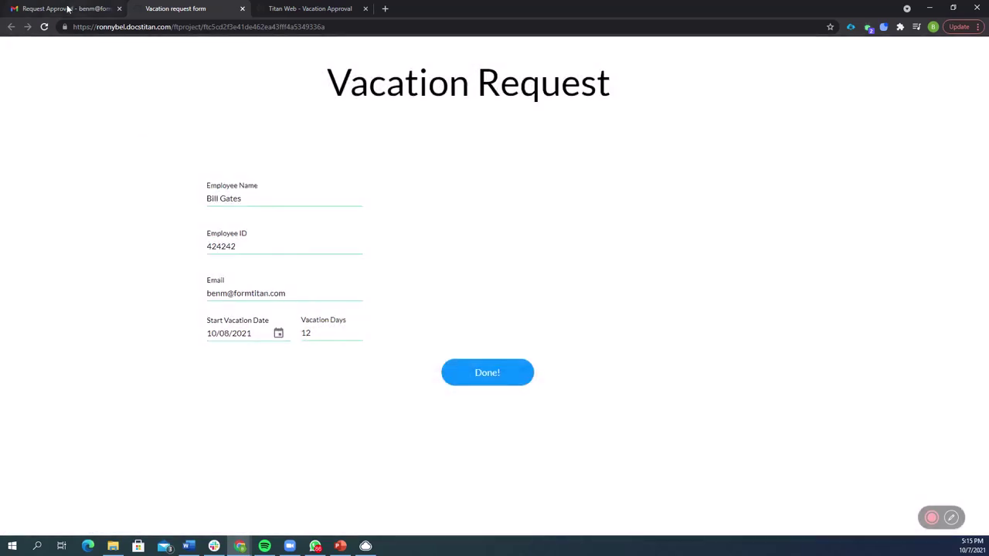
- Open the vacation request confirmation thread and expand its latest message
left_click(68, 8)
left_click(22, 106)
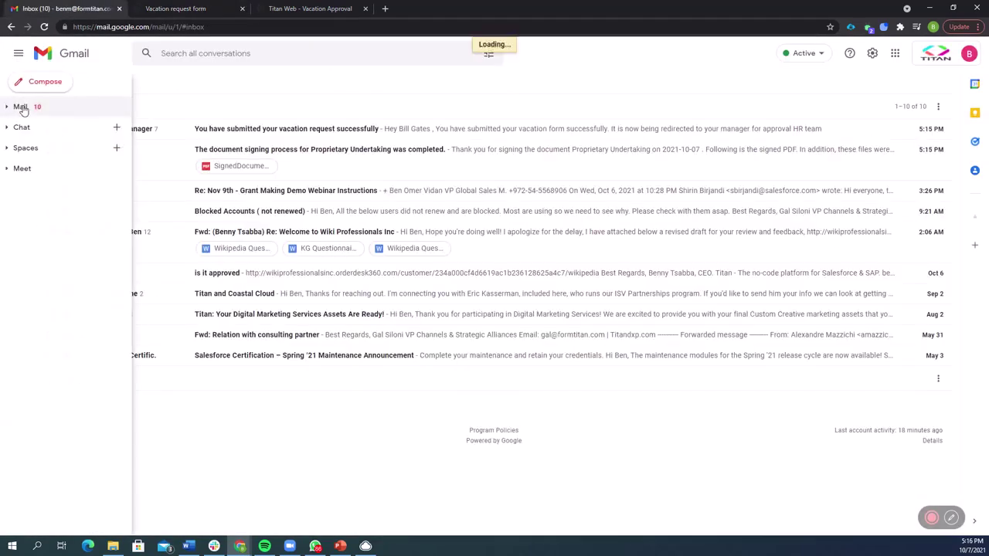
left_click(249, 129)
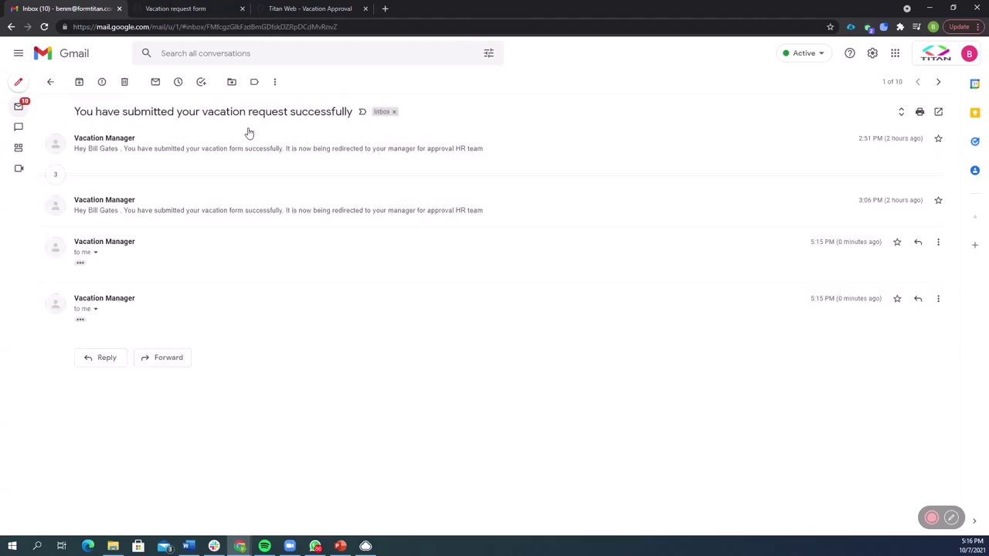
left_click(81, 319)
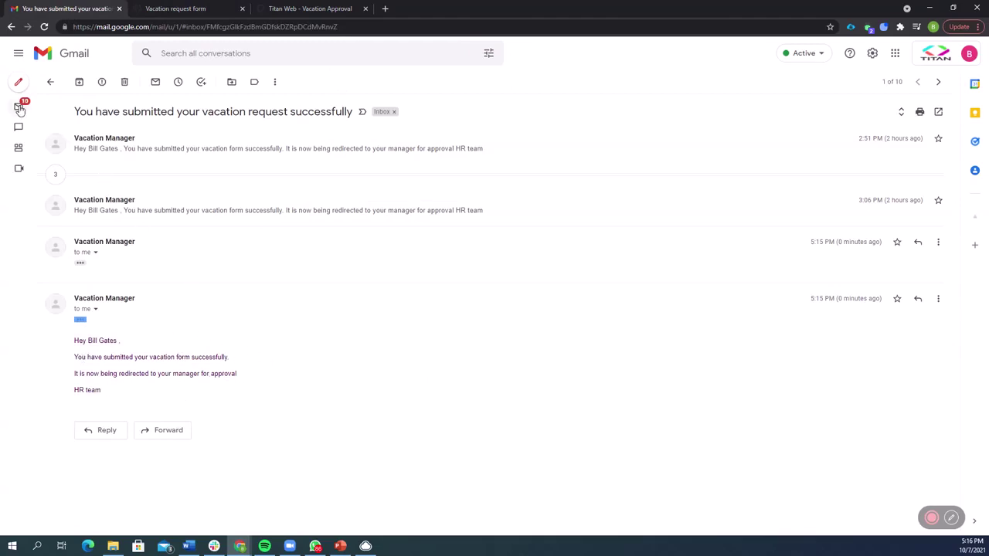
- Open the Approval Waiting email and expand its latest message to show the review link
mouse_move(20, 108)
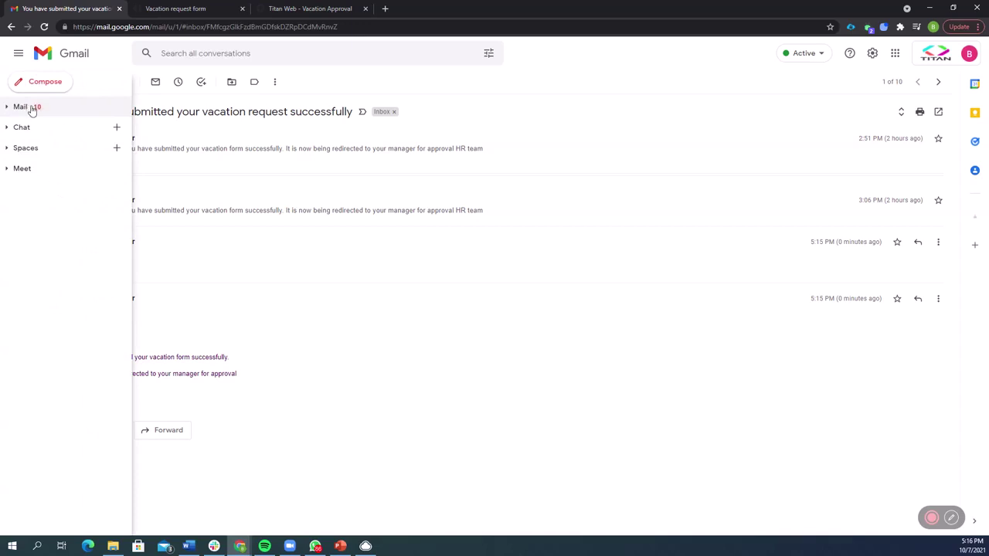
left_click(25, 108)
left_click(325, 129)
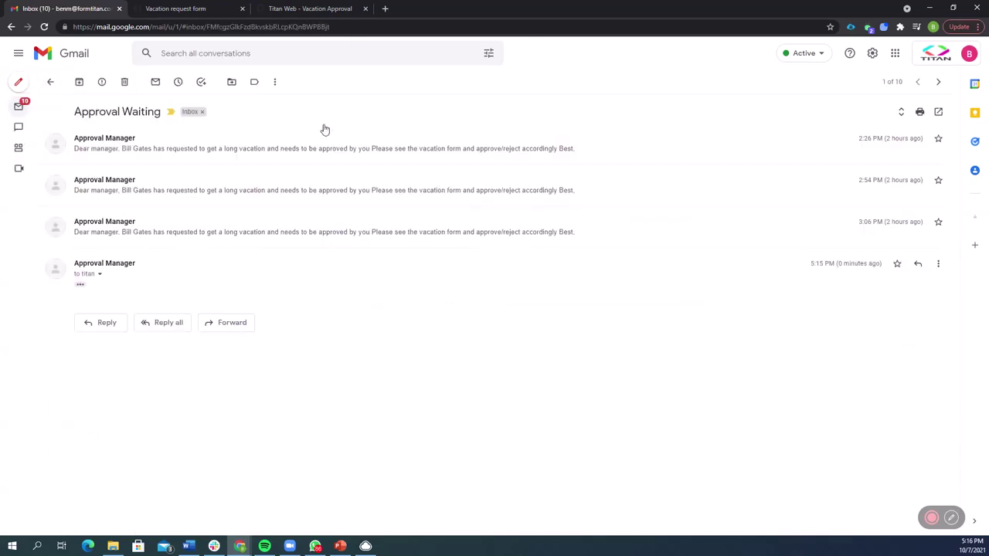
left_click(80, 287)
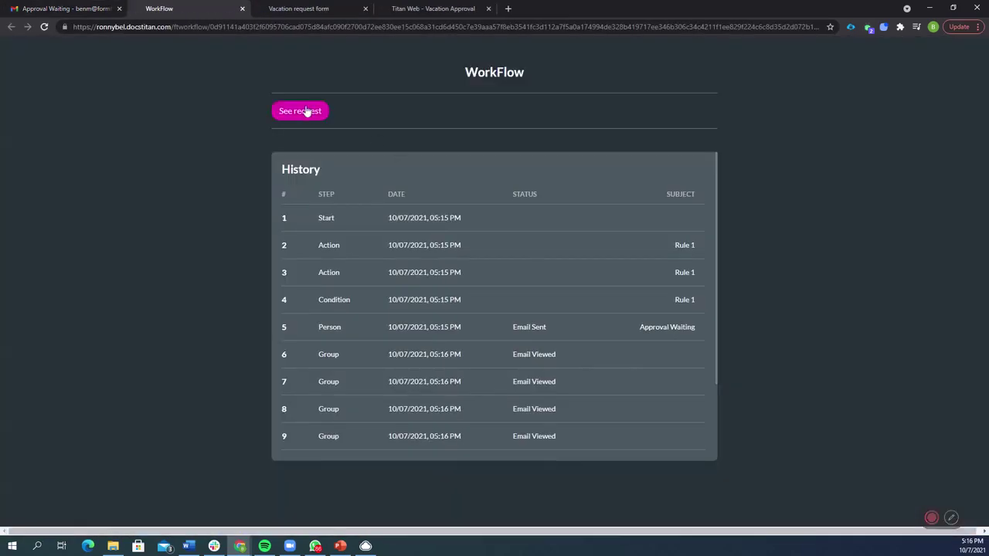
- Open the 12-day request and approve it with the manager comment 'Approved have fun!'
left_click(304, 111)
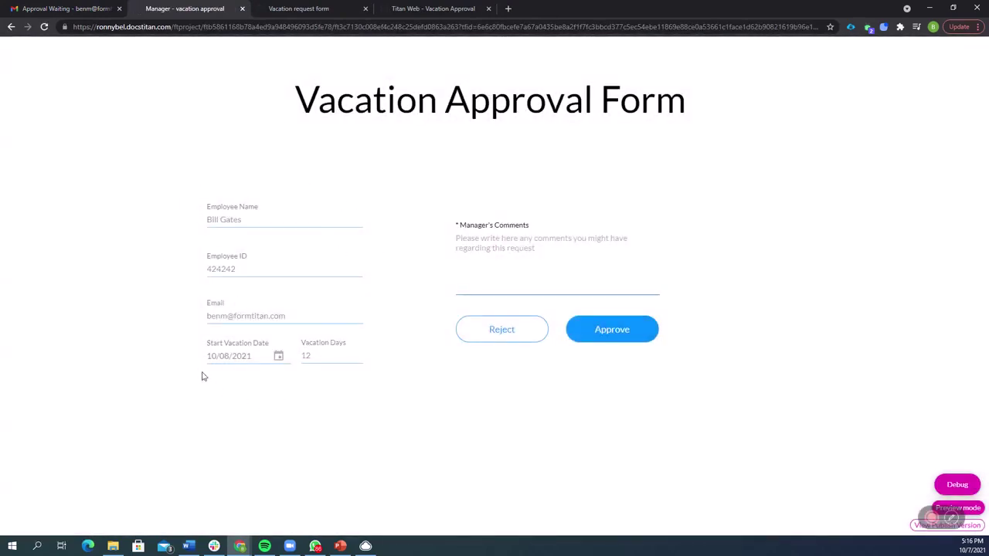
left_click(490, 248)
type("A")
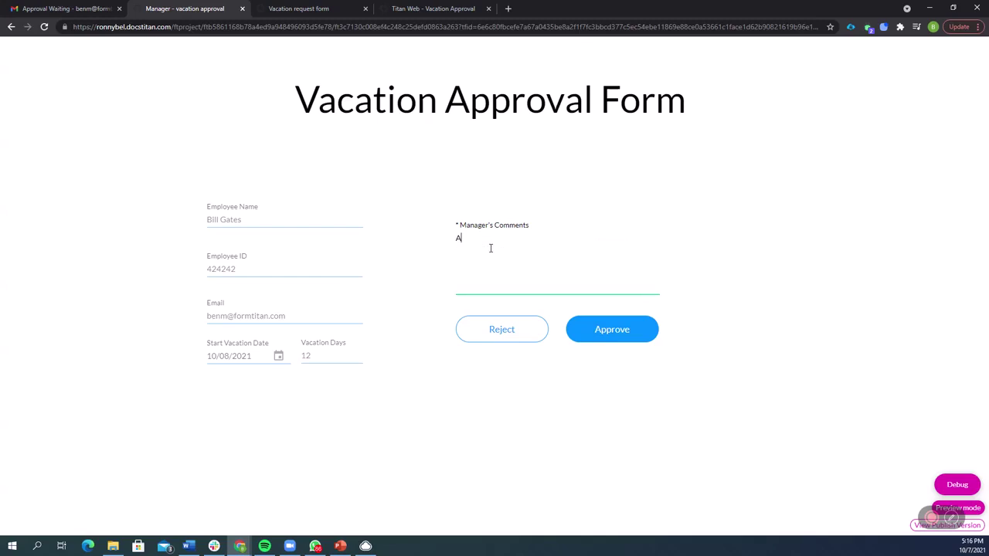
type("pproved have fun!")
left_click(606, 320)
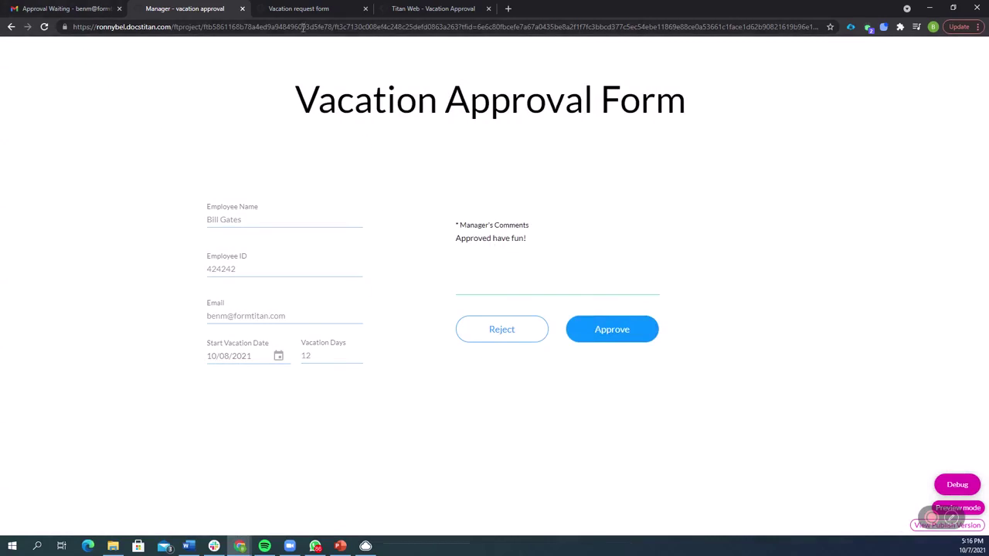
- Open the first record in the contact's Vacations list, a 4-day request auto-approved by Titan Flow
mouse_move(931, 518)
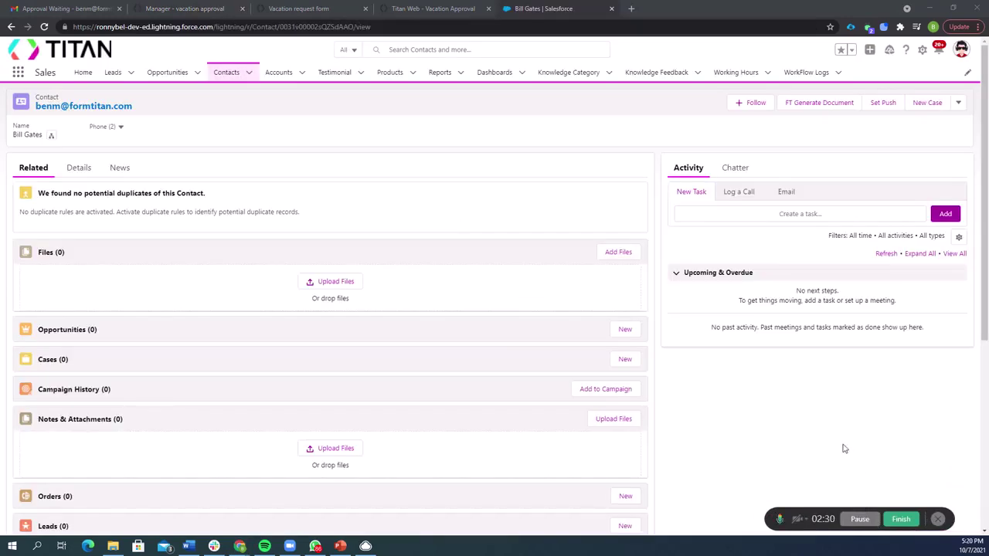
scroll(327, 320, "down", 2)
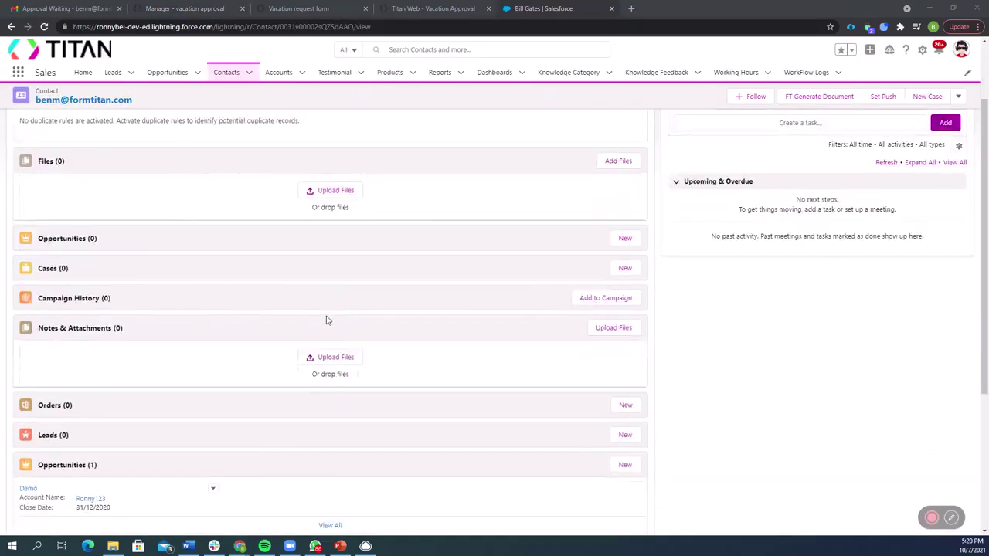
scroll(326, 320, "down", 3)
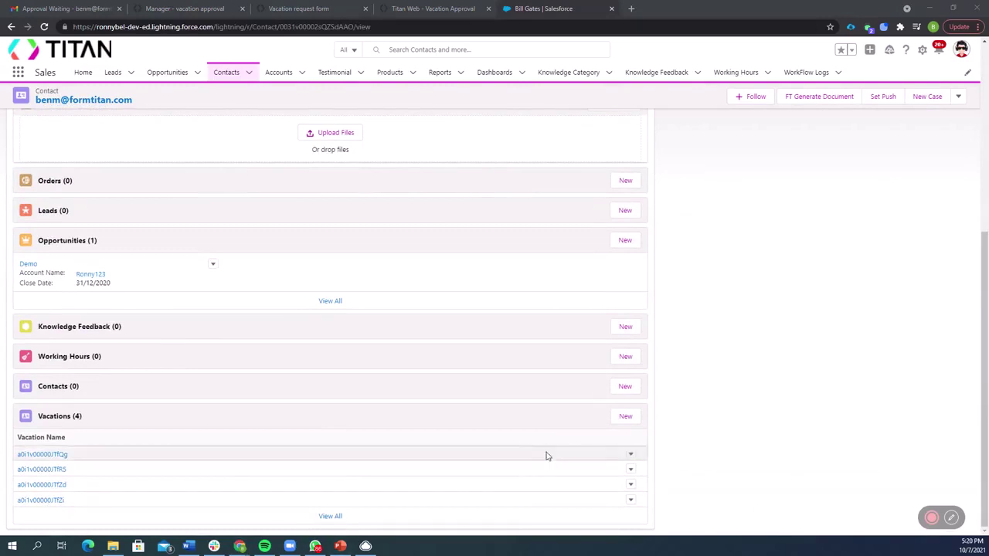
mouse_move(61, 469)
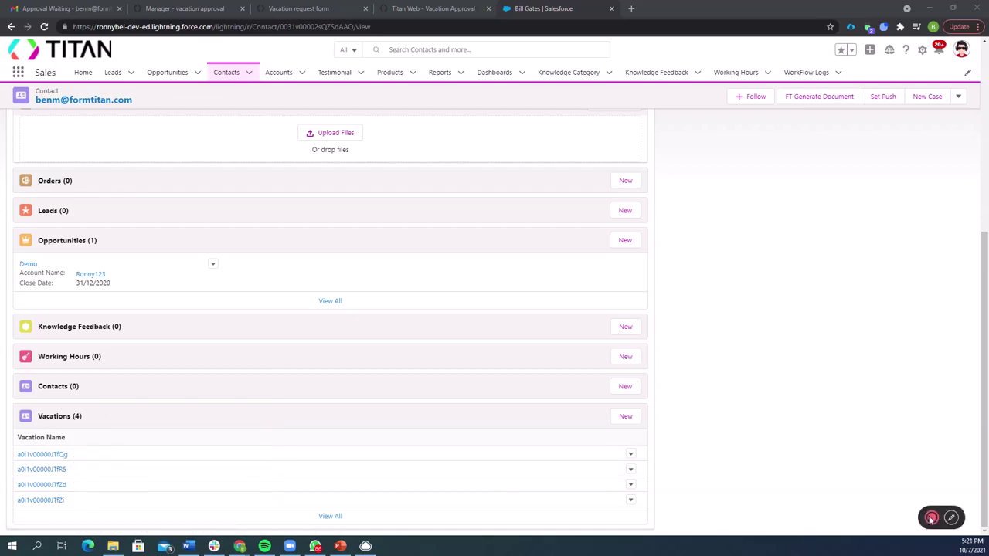
mouse_move(898, 522)
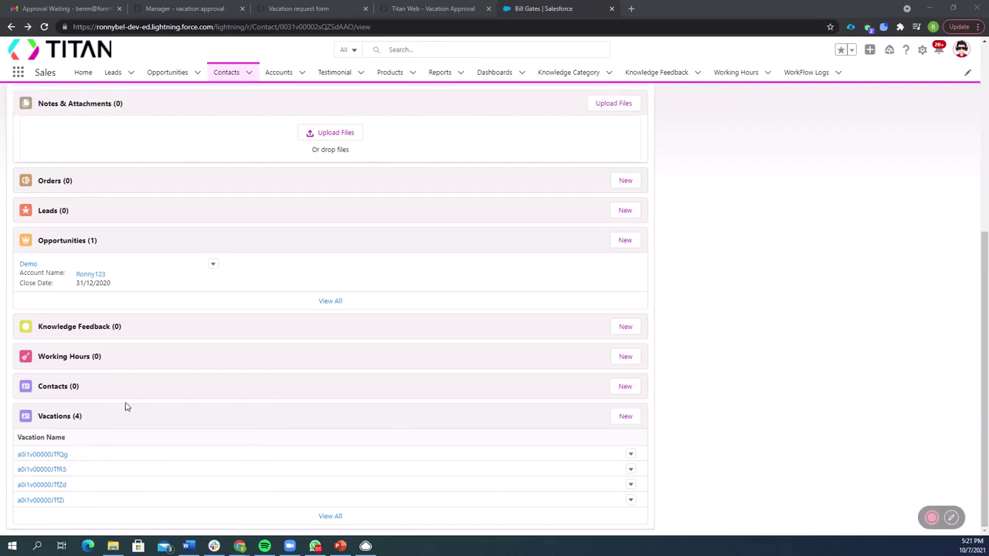
left_click(57, 454)
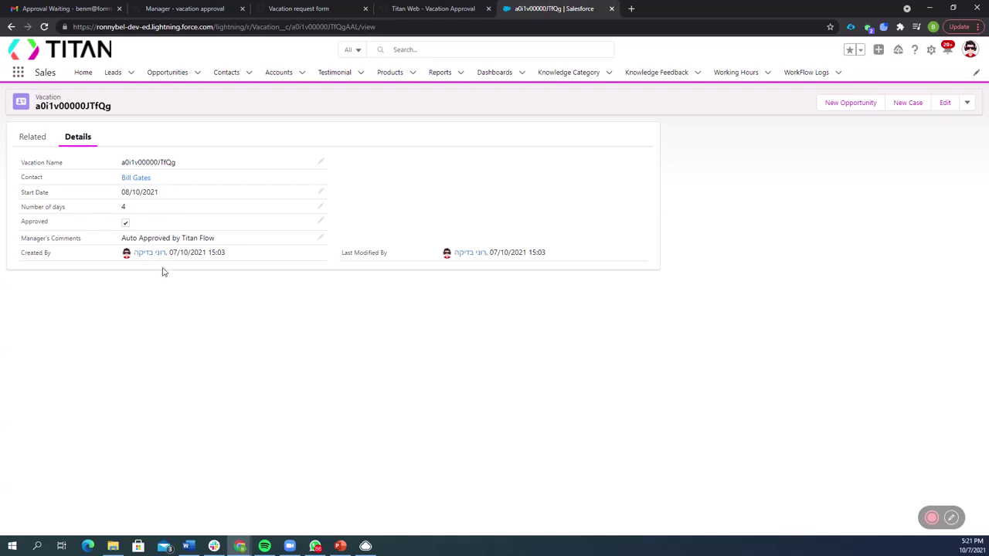
- Open the second vacation record and highlight its 'Approved have fun!' manager comment
left_click(11, 27)
left_click(45, 469)
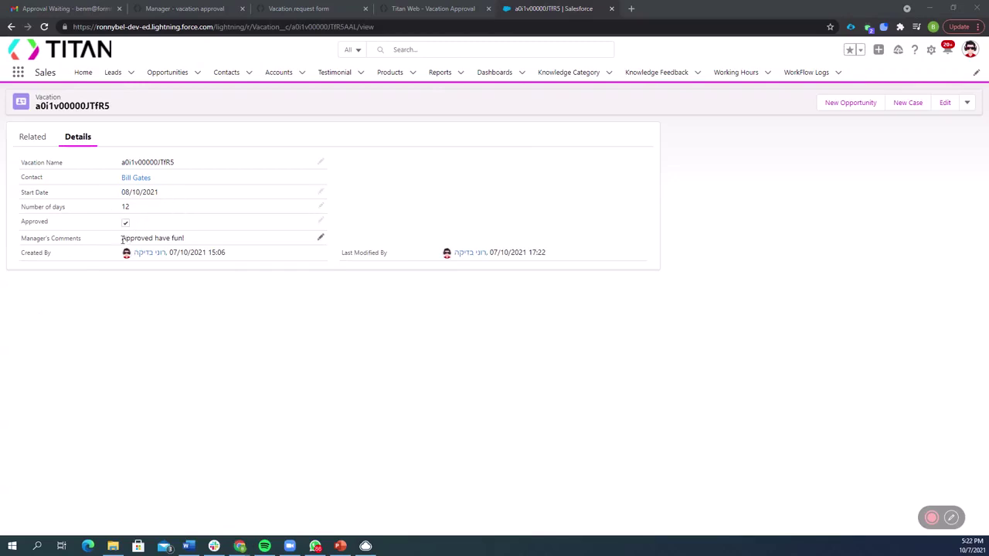
left_click_drag(122, 240, 190, 242)
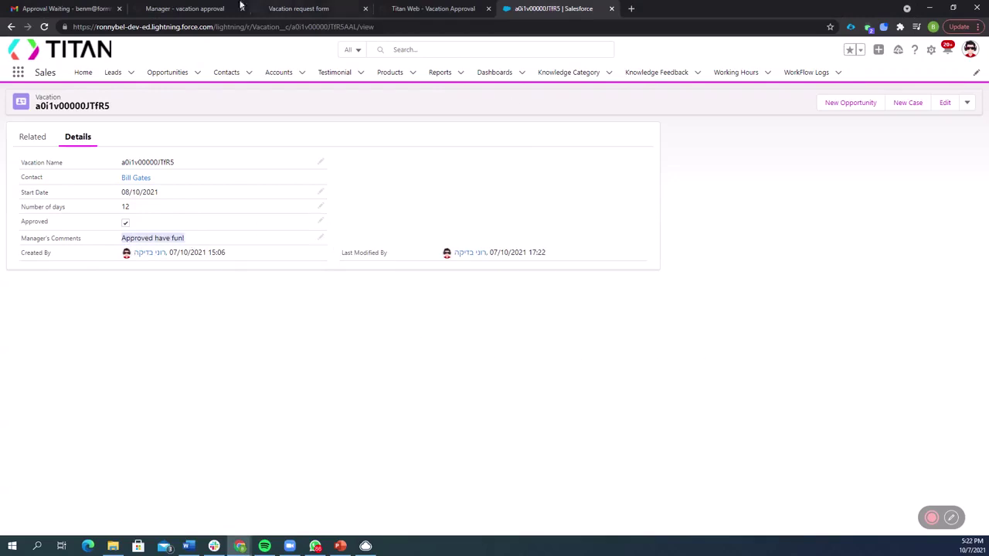
- Show the Vacation Approval flow diagram with its Long Vacation and Else branches
left_click(465, 6)
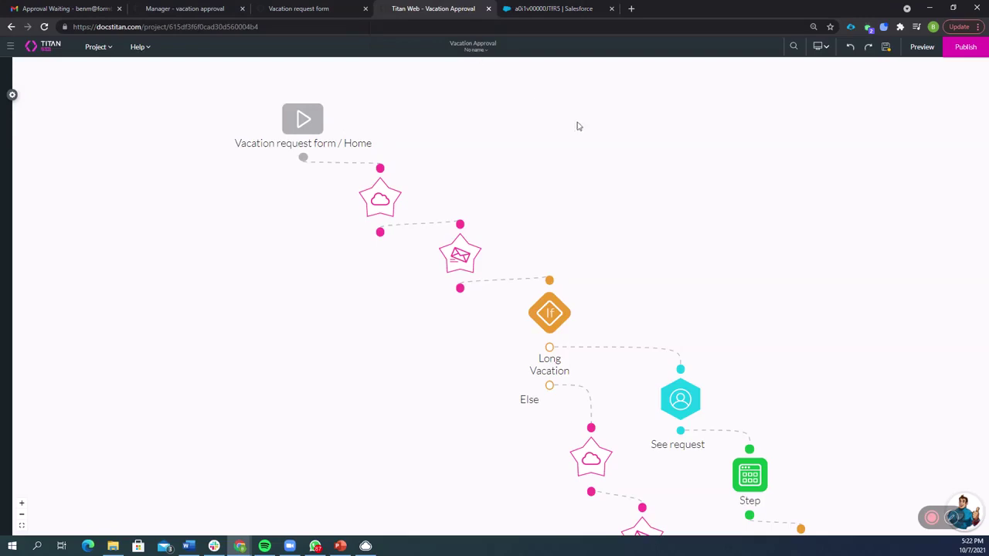